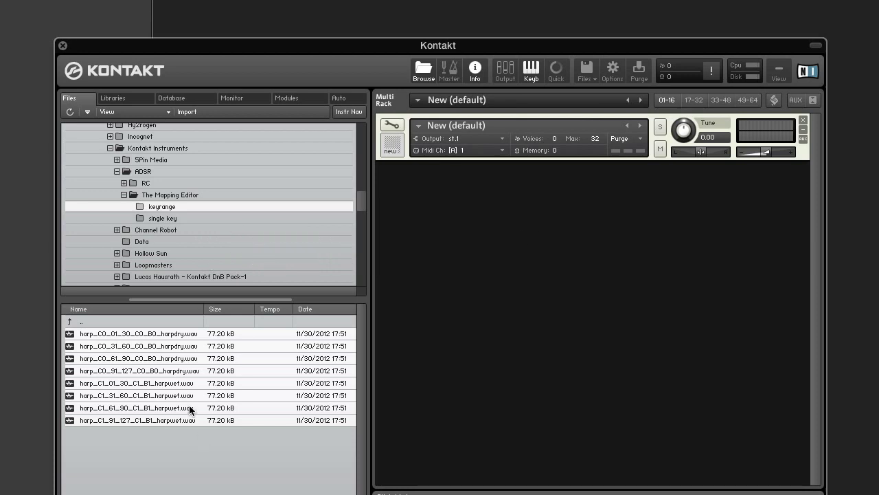
Open the new default instrument for editing and show its Mapping Editor
{"action": "left_click", "coordinate": [154, 334]}
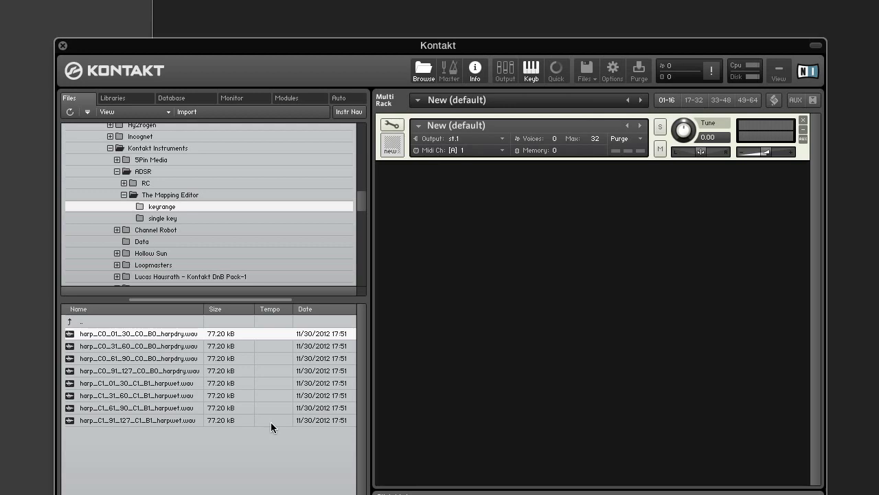
{"action": "left_click", "coordinate": [390, 127]}
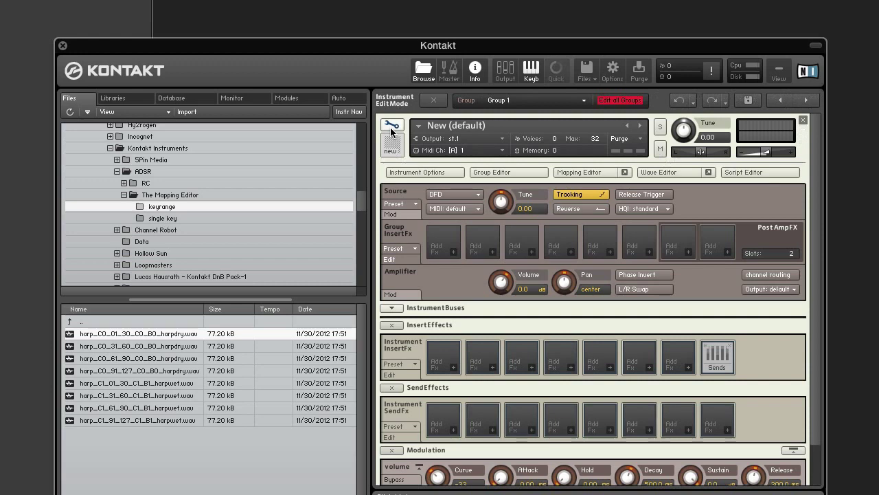
{"action": "left_click", "coordinate": [602, 177]}
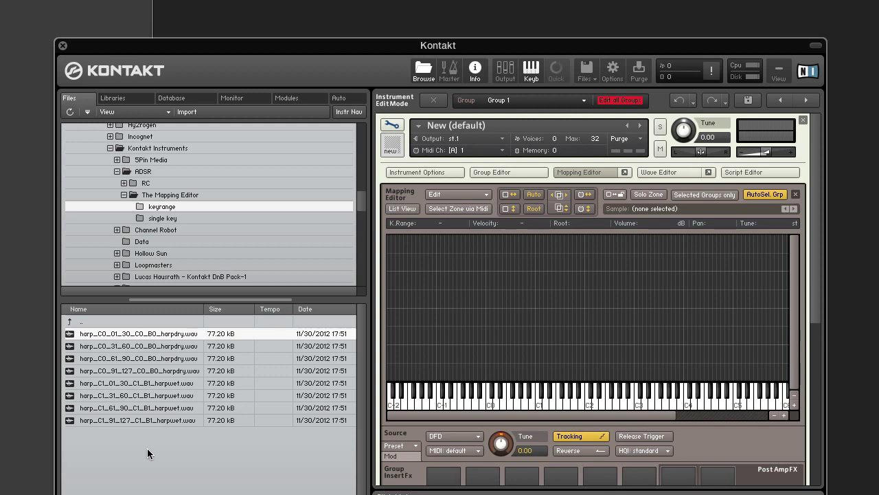
Add all eight harp samples from the keyrange folder to the mapping grid as zones
{"action": "left_click", "coordinate": [181, 420], "text": "super"}
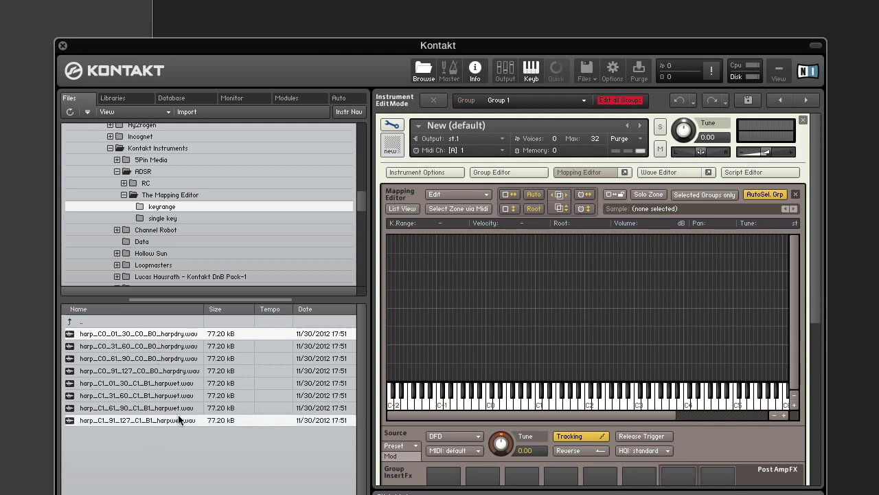
{"action": "left_click", "coordinate": [179, 332]}
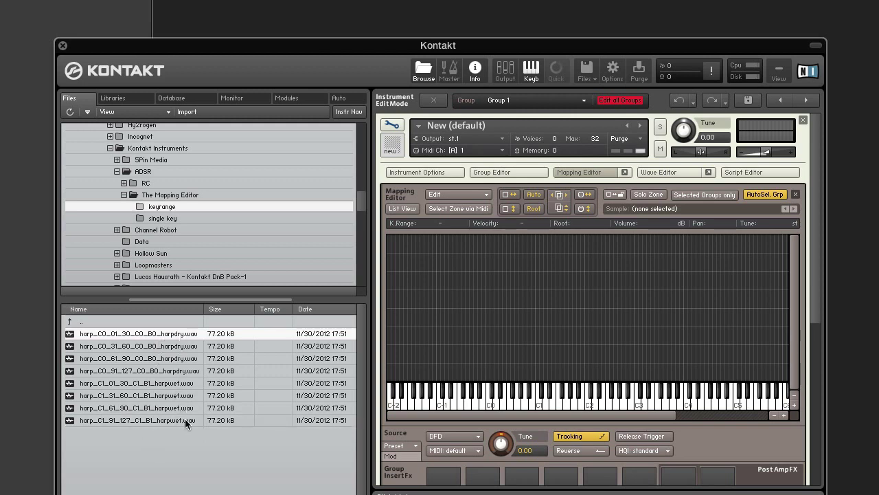
{"action": "left_click", "coordinate": [182, 419], "text": "super"}
{"action": "left_click", "coordinate": [173, 335]}
{"action": "left_click", "coordinate": [170, 343]}
{"action": "left_click", "coordinate": [171, 334]}
{"action": "left_click", "coordinate": [173, 416], "text": "shift"}
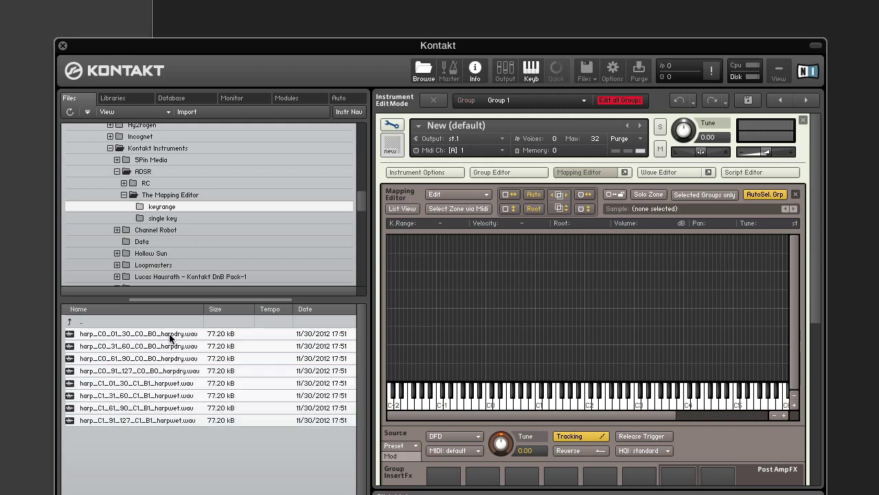
{"action": "left_click_drag", "start_coordinate": [170, 334], "coordinate": [408, 254]}
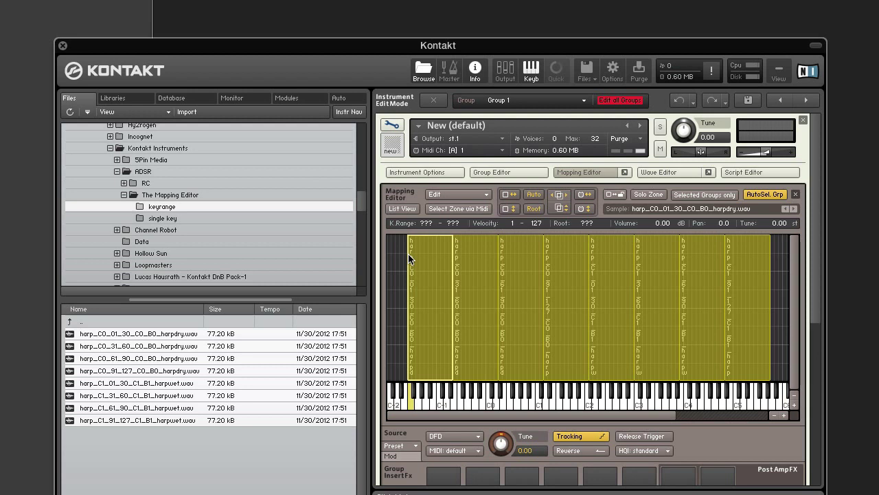
Select all harp zones in the mapping grid and open the auto-mapping setup for them
{"action": "left_click", "coordinate": [394, 293]}
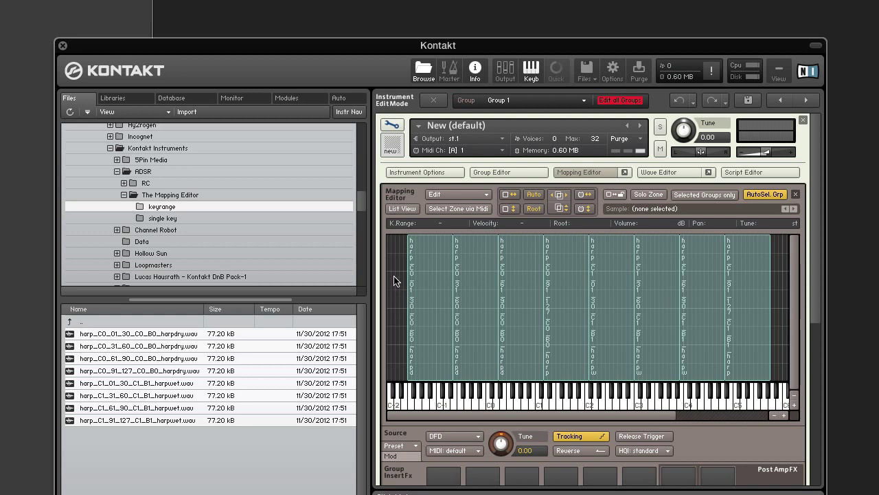
{"action": "left_click_drag", "start_coordinate": [395, 270], "coordinate": [781, 330]}
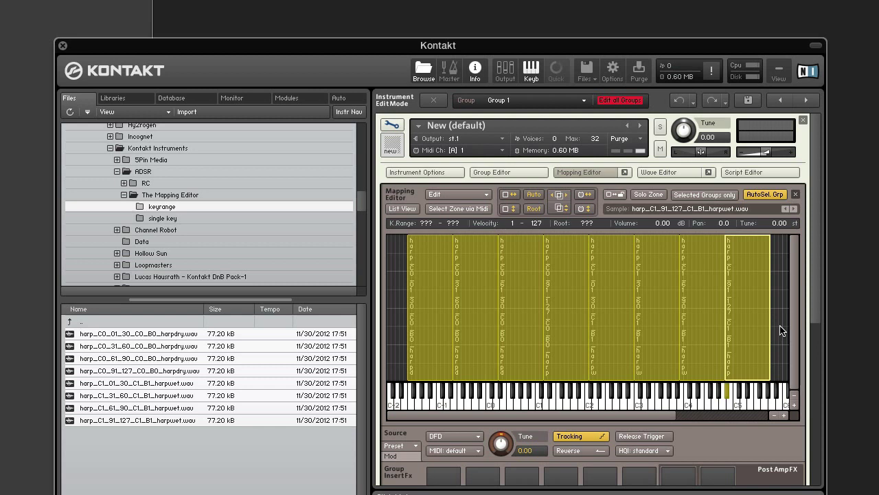
{"action": "left_click", "coordinate": [781, 331]}
{"action": "key", "text": "ctrl+a"}
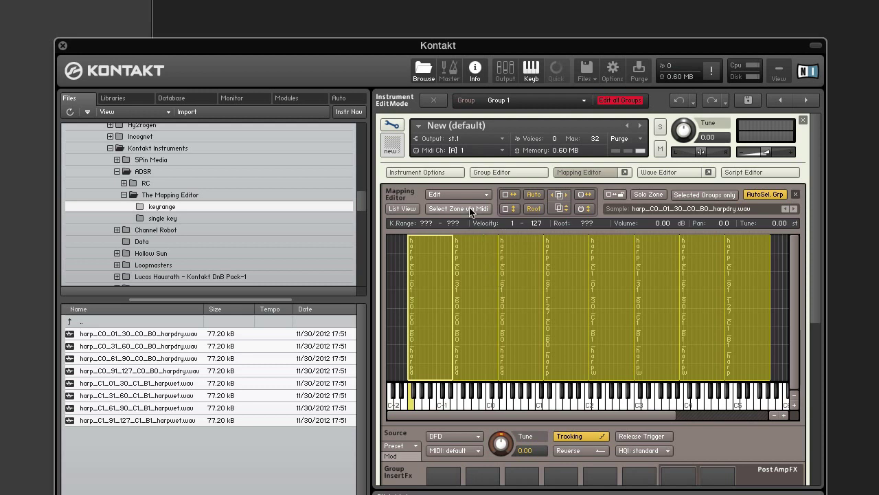
{"action": "left_click", "coordinate": [439, 194]}
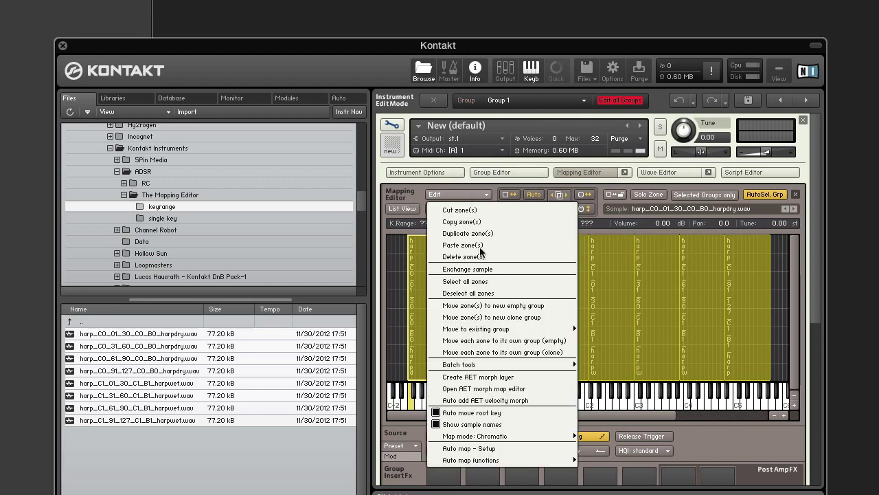
{"action": "left_click", "coordinate": [526, 447]}
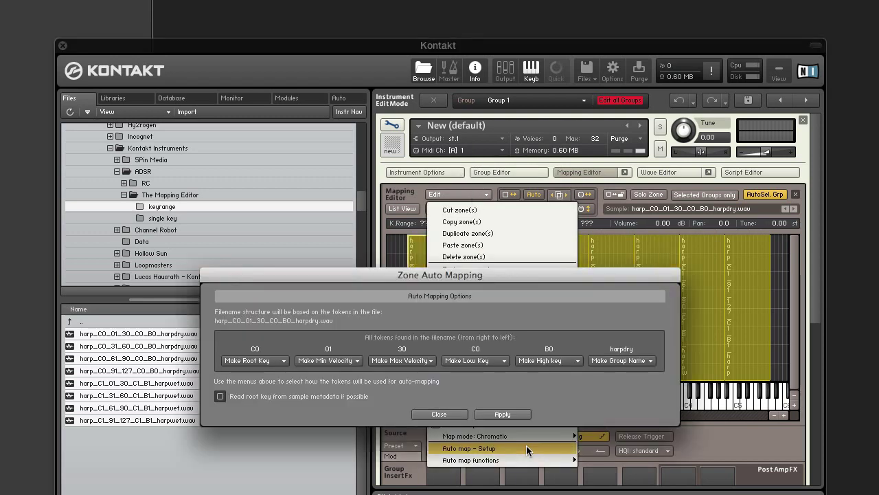
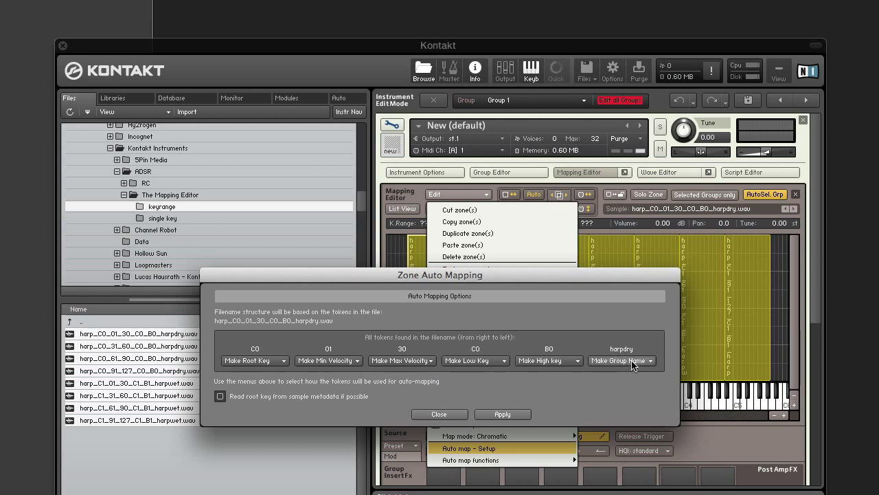
Assign the harpdry filename token to the group name, B0 to the high key, and the C0 before it to the low key
{"action": "left_click", "coordinate": [633, 365]}
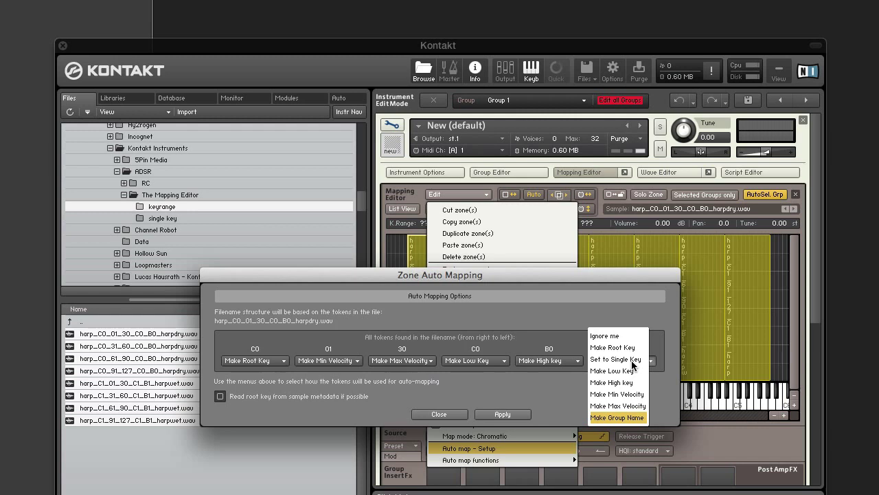
{"action": "left_click", "coordinate": [630, 417]}
{"action": "left_click", "coordinate": [562, 362]}
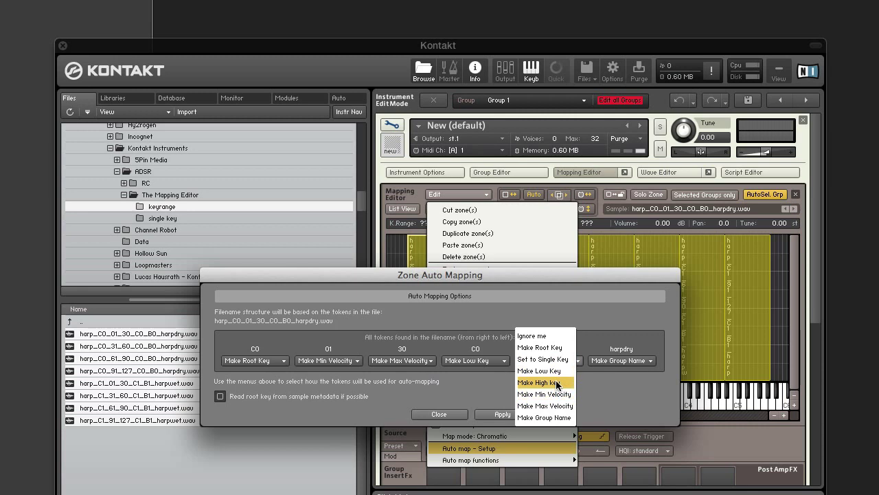
{"action": "left_click", "coordinate": [558, 382]}
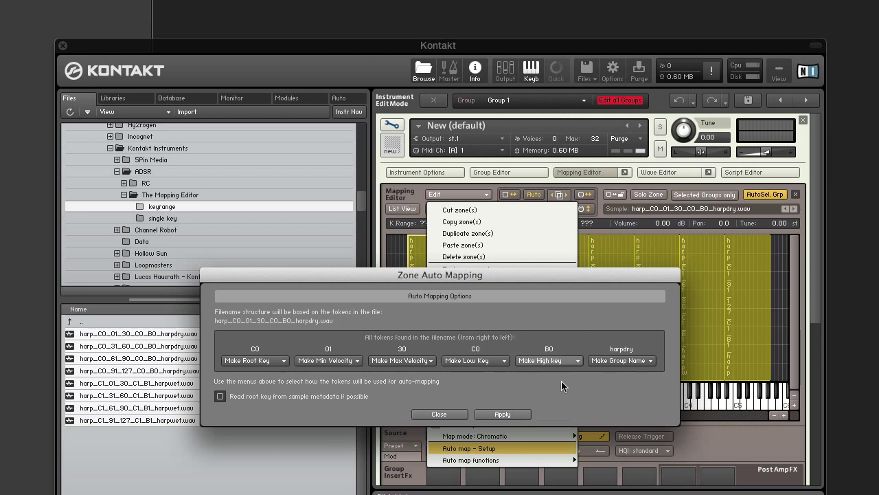
{"action": "left_click", "coordinate": [494, 364]}
{"action": "left_click", "coordinate": [485, 369]}
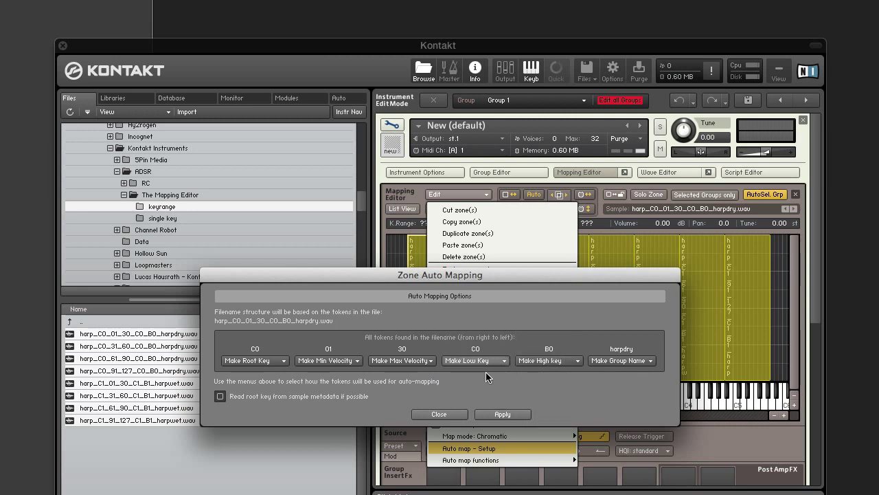
Assign token 30 to max velocity, 01 to min velocity and the first C0 to root key, and apply the auto-mapping options
{"action": "left_click", "coordinate": [415, 364]}
{"action": "left_click", "coordinate": [409, 409]}
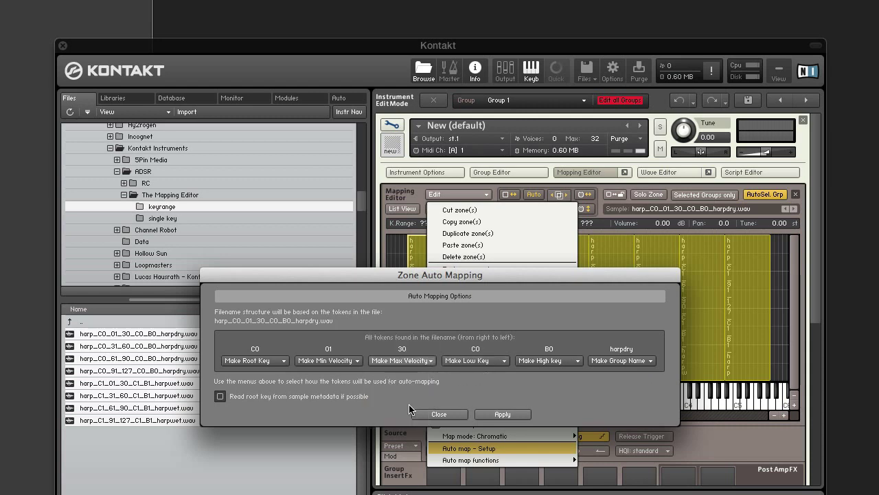
{"action": "left_click", "coordinate": [349, 362]}
{"action": "left_click", "coordinate": [345, 395]}
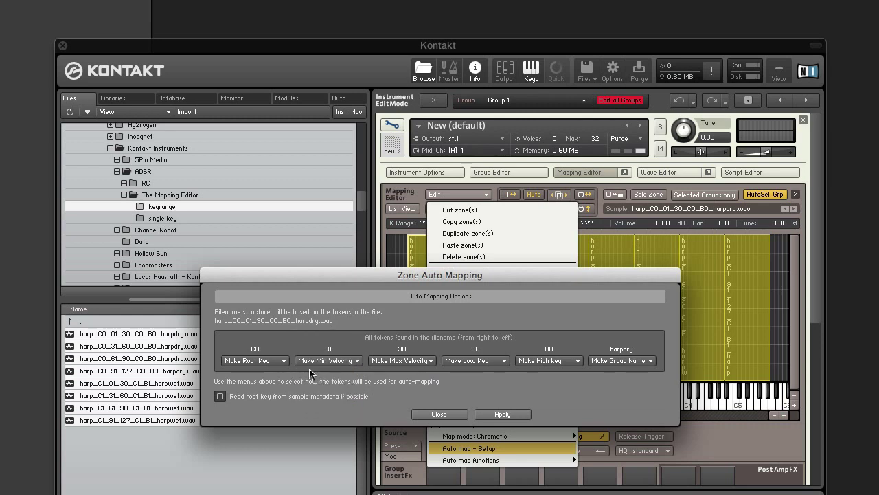
{"action": "left_click", "coordinate": [268, 361]}
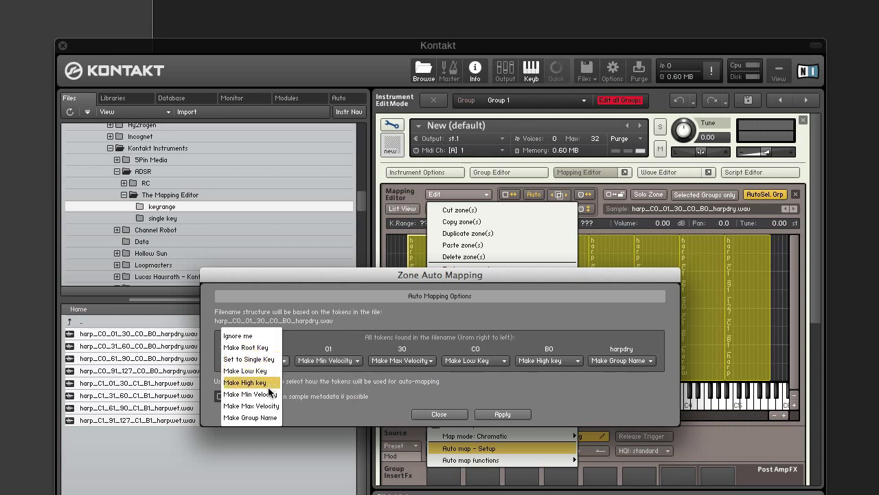
{"action": "left_click", "coordinate": [266, 348]}
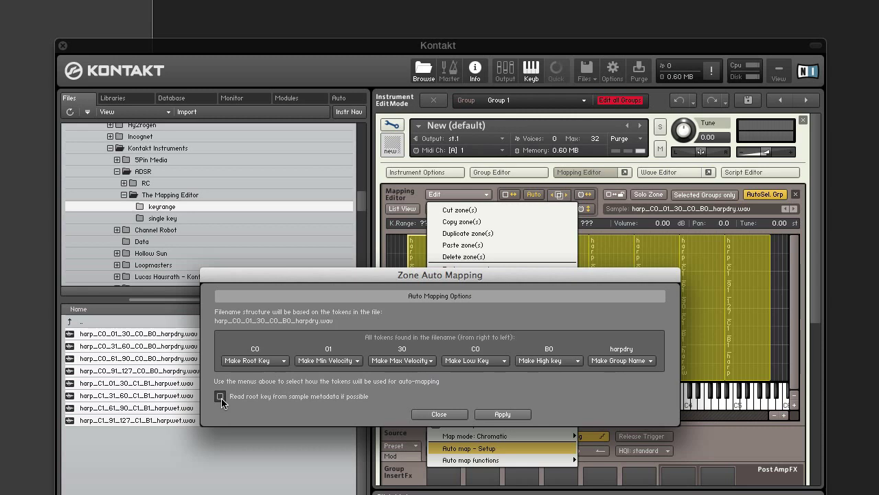
{"action": "left_click", "coordinate": [498, 413]}
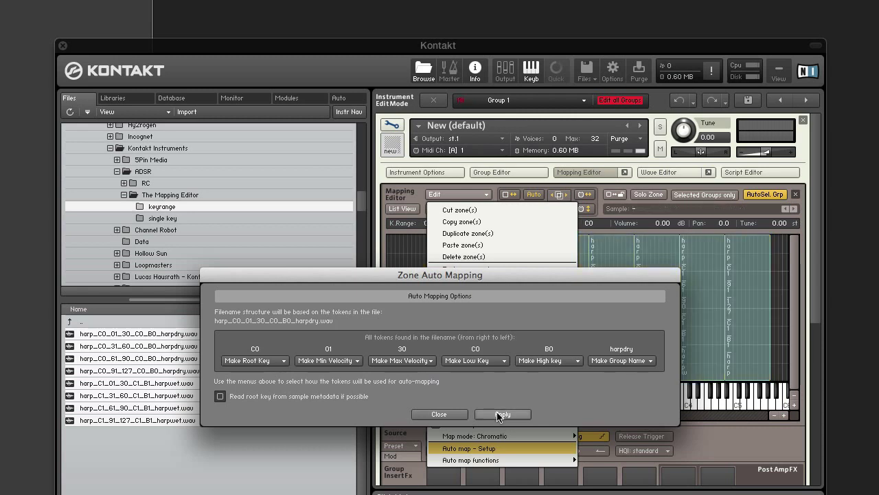
{"action": "left_click", "coordinate": [439, 414]}
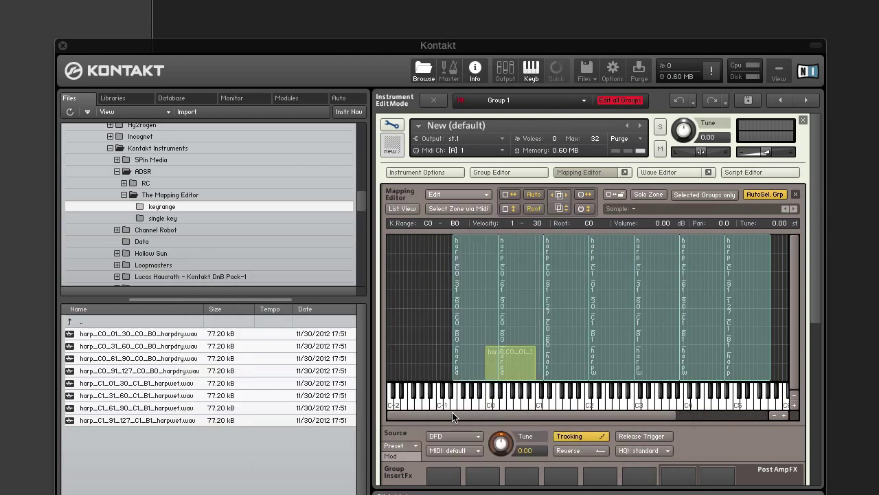
Select all zones again and run Auto map selected on them
{"action": "left_click", "coordinate": [428, 301]}
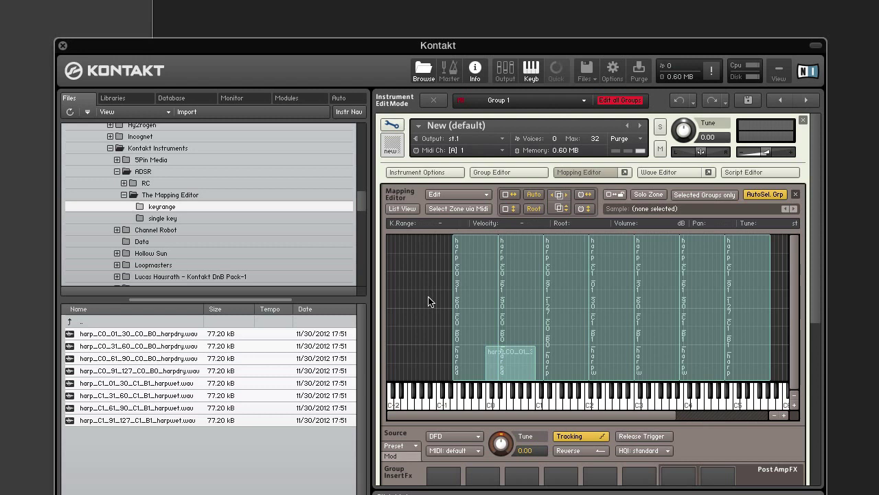
{"action": "key", "text": "ctrl+a"}
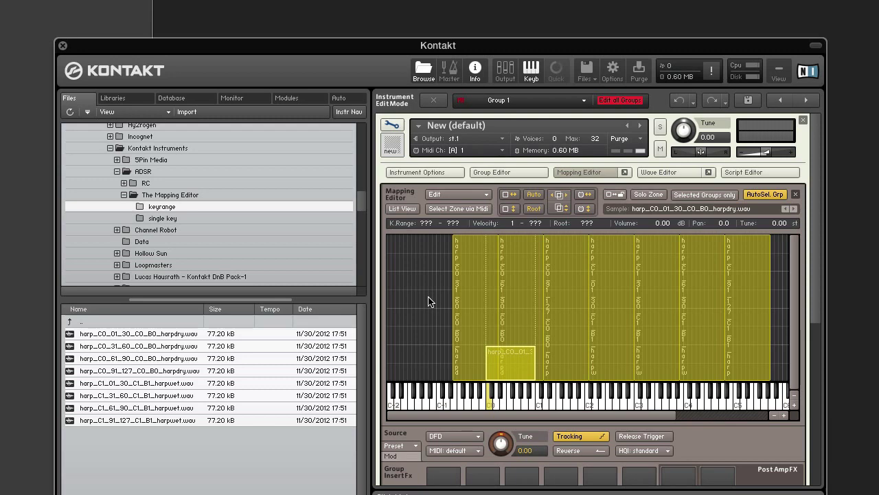
{"action": "left_click", "coordinate": [470, 194]}
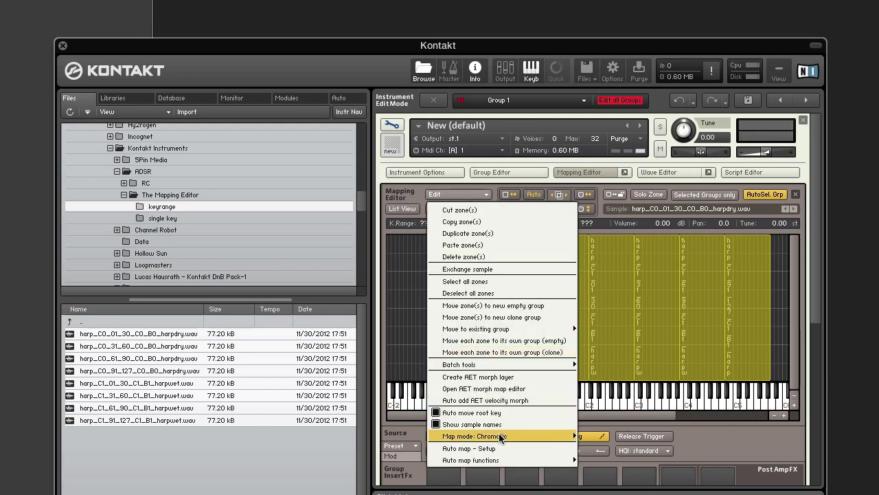
{"action": "mouse_move", "coordinate": [513, 459]}
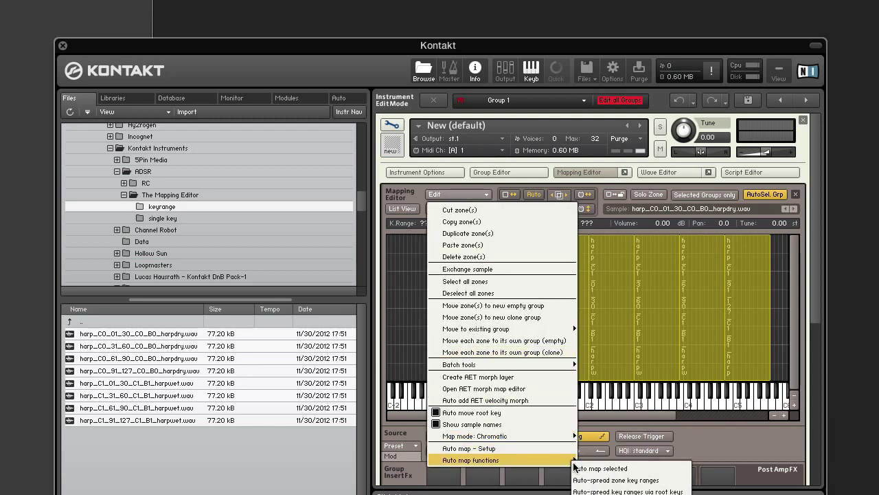
{"action": "left_click", "coordinate": [618, 468]}
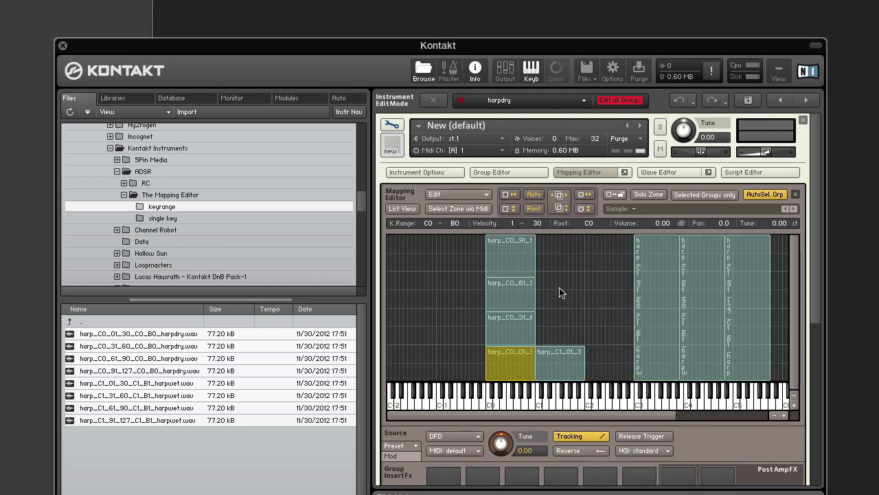
Try auto-mapping the full set of zones once more, and undo that mapping
{"action": "left_click", "coordinate": [429, 305]}
{"action": "key", "text": "ctrl+a"}
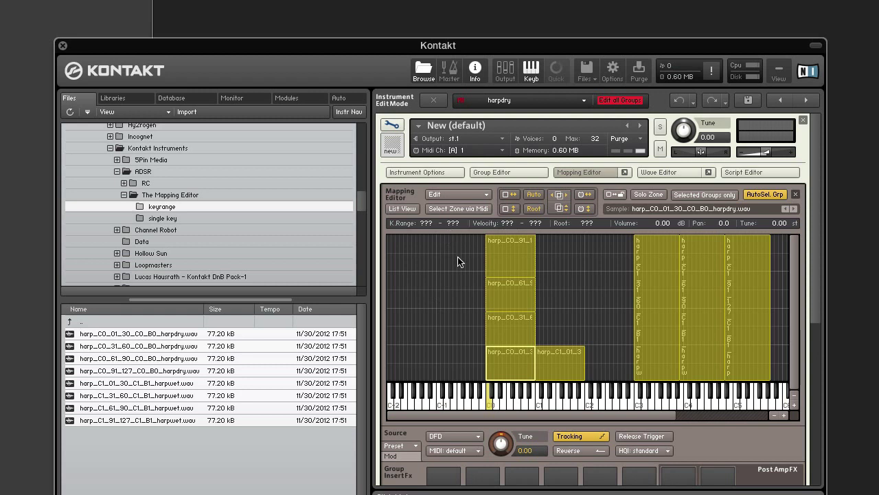
{"action": "key", "text": "ctrl+p"}
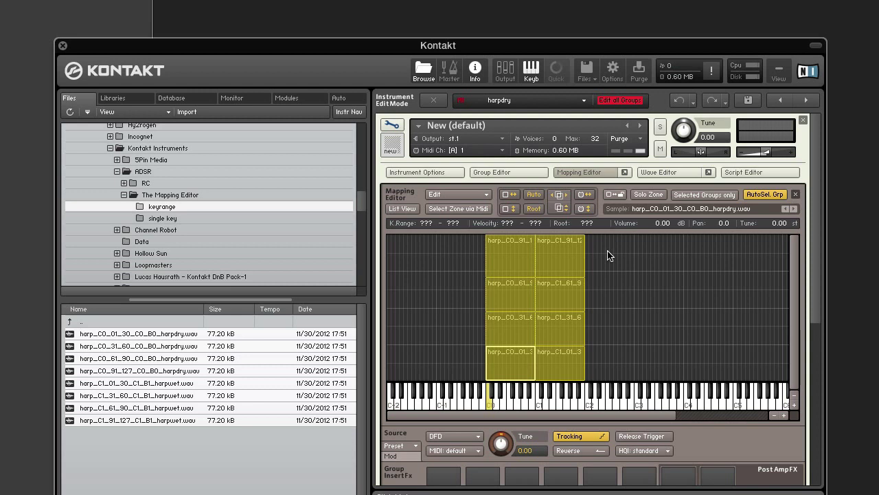
{"action": "left_click", "coordinate": [681, 98]}
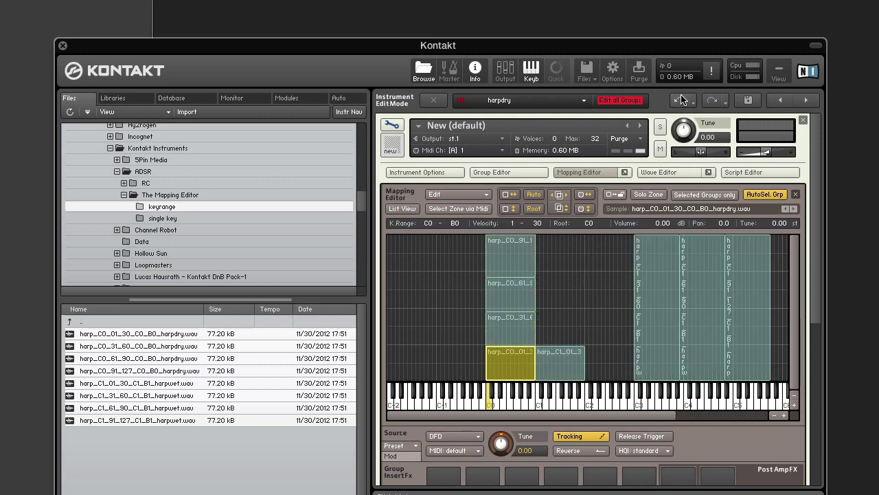
Reselect every zone, including the three unmapped harpwet ones, and auto-map them by their filename tokens
{"action": "left_click", "coordinate": [582, 307]}
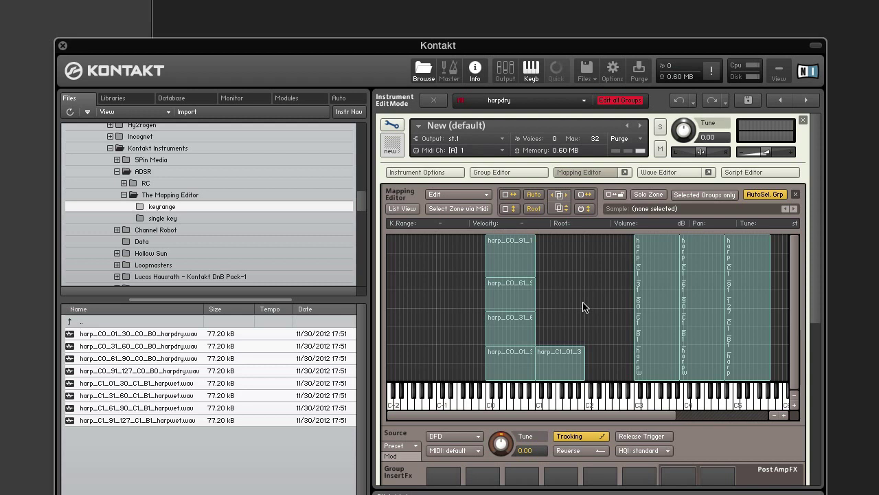
{"action": "key", "text": "ctrl+a"}
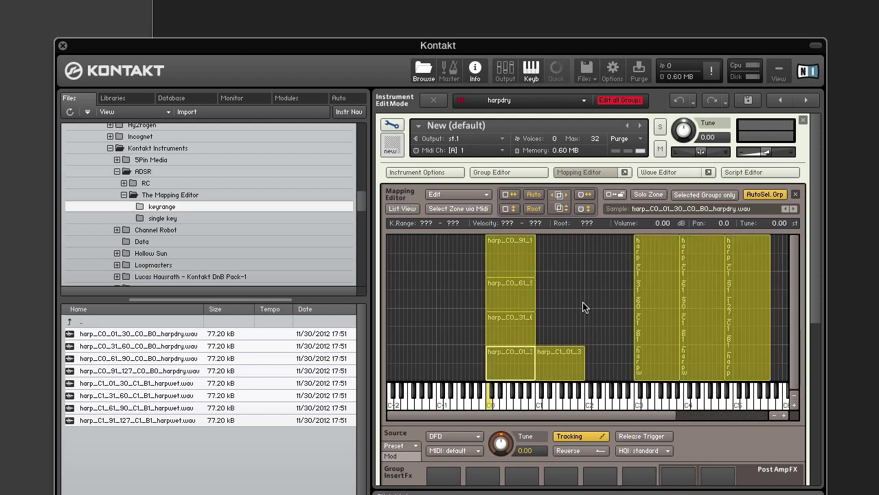
{"action": "key", "text": "ctrl+f"}
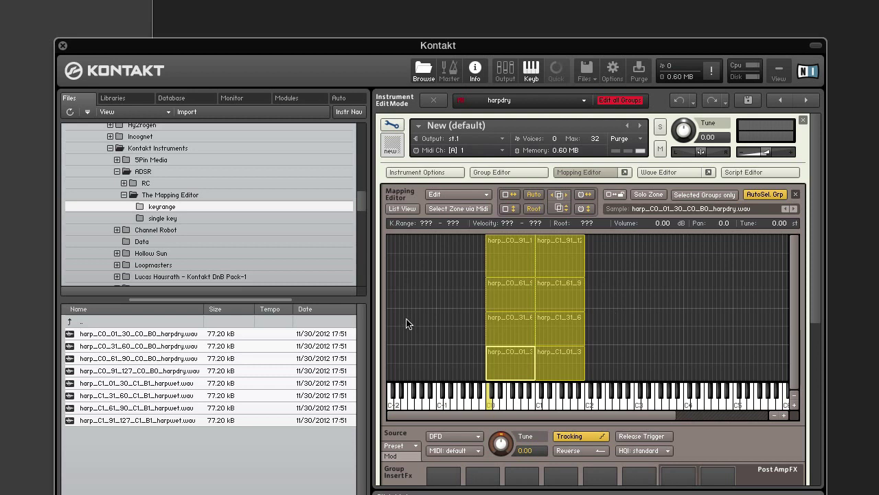
Add the four violin samples from the single key folder to the Mapping Editor, higher up the keyboard than the harp zones
{"action": "left_click", "coordinate": [202, 217]}
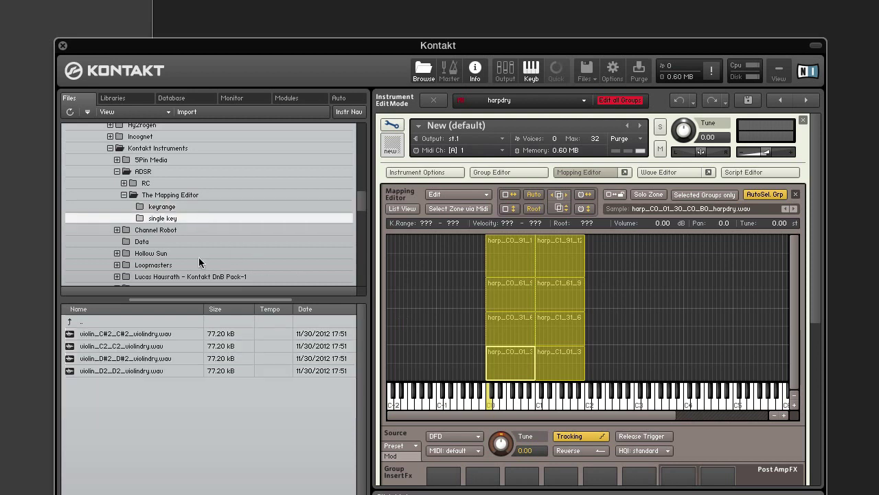
{"action": "left_click", "coordinate": [162, 336]}
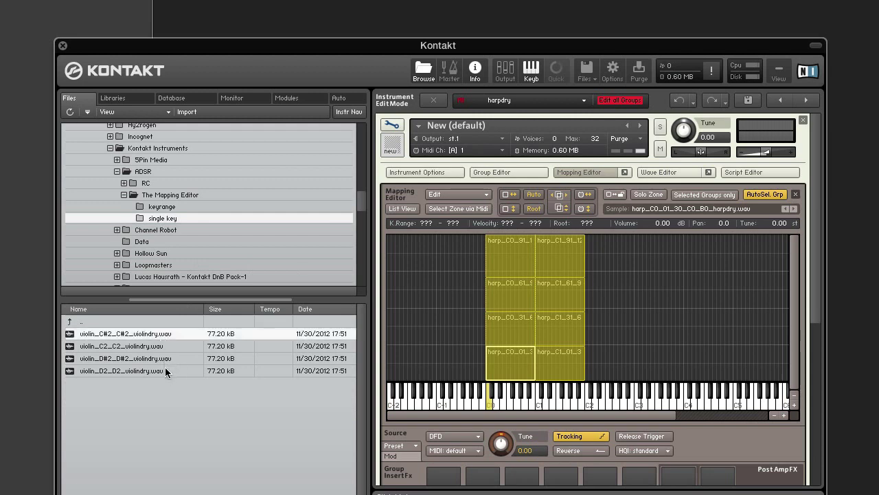
{"action": "left_click", "coordinate": [165, 367], "text": "shift"}
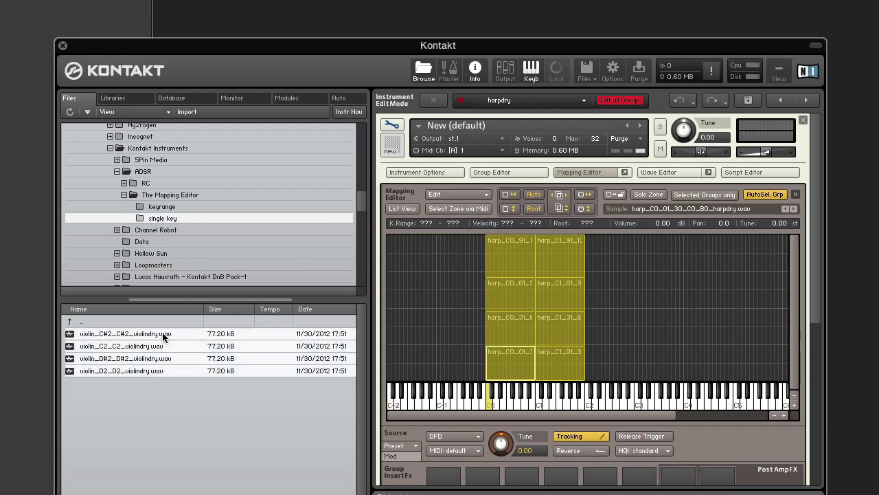
{"action": "left_click_drag", "start_coordinate": [163, 336], "coordinate": [624, 279]}
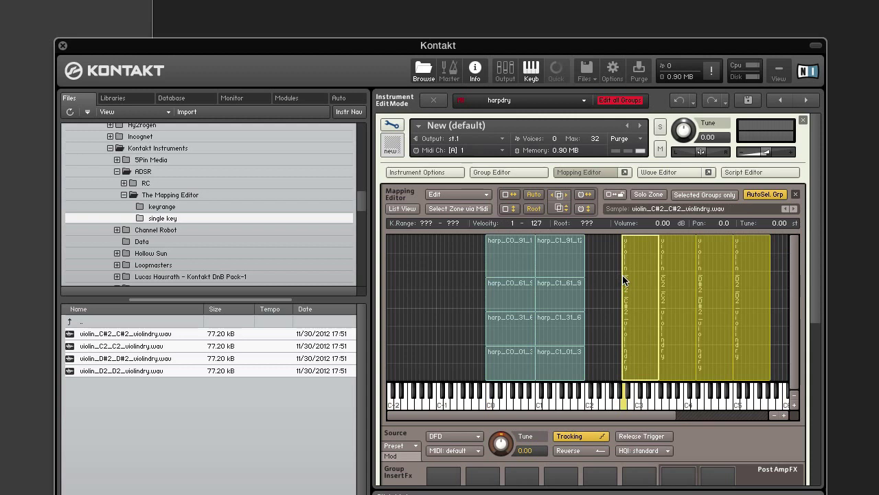
Select only the four violin zones and open their auto-map setup, using the violindry token as group name
{"action": "left_click", "coordinate": [612, 276]}
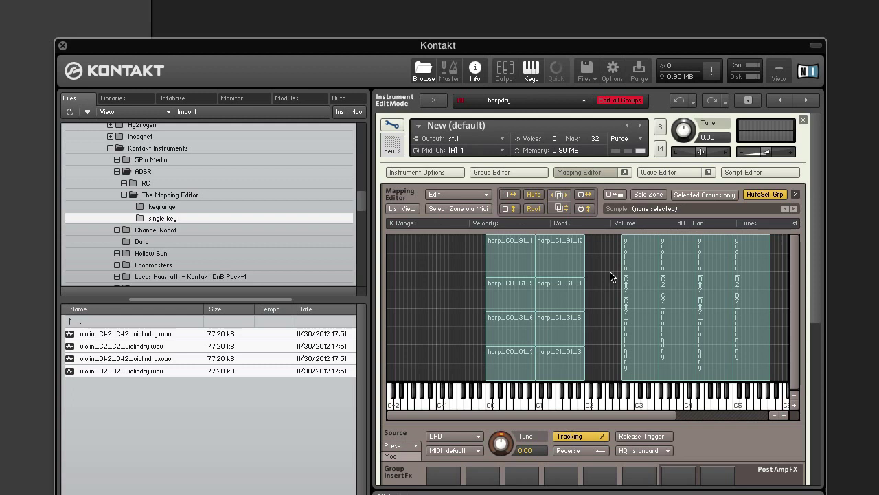
{"action": "left_click_drag", "start_coordinate": [611, 275], "coordinate": [778, 324]}
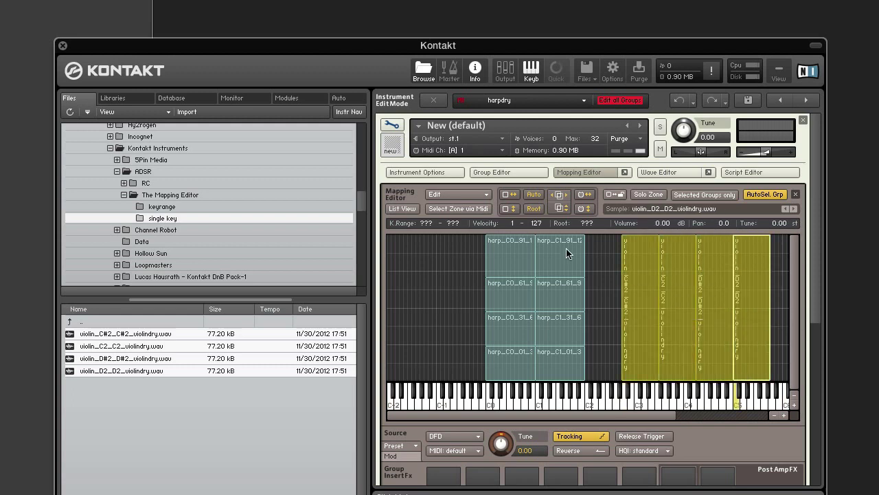
{"action": "left_click", "coordinate": [458, 195]}
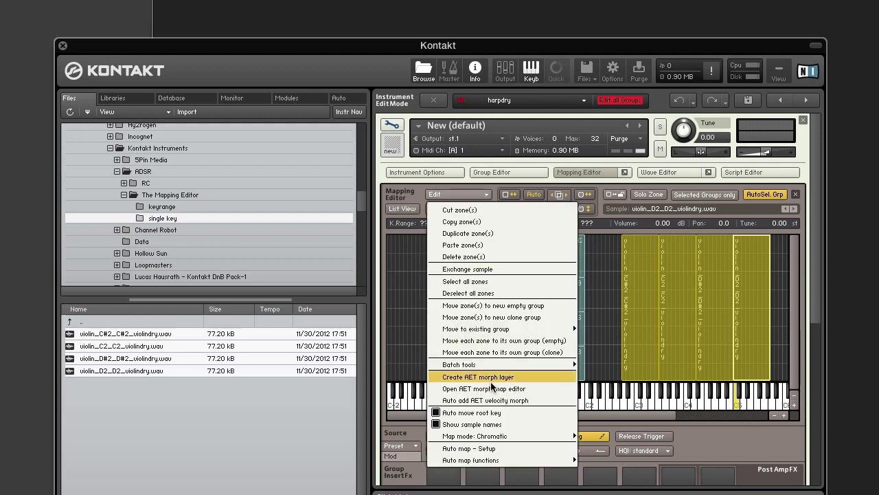
{"action": "left_click", "coordinate": [508, 448]}
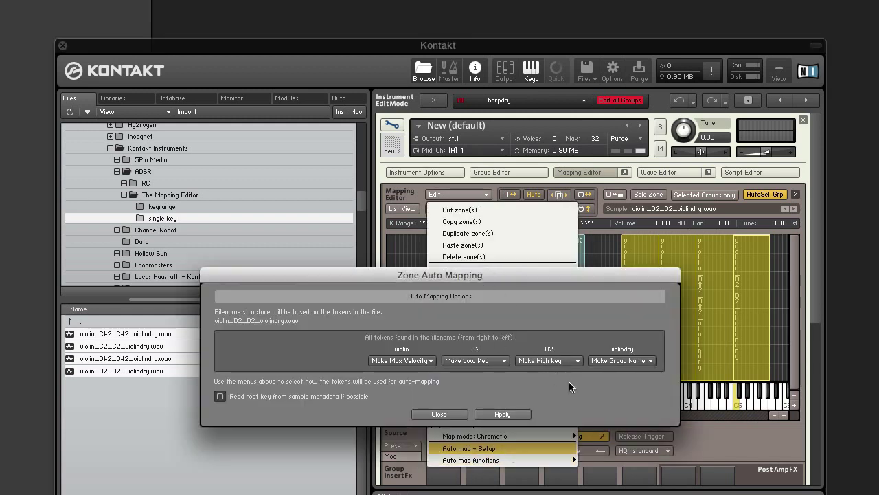
{"action": "left_click", "coordinate": [618, 360]}
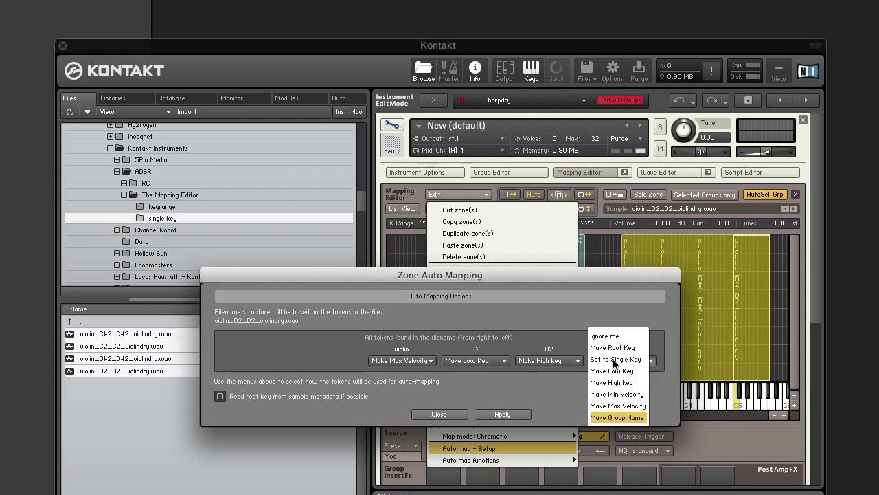
{"action": "left_click", "coordinate": [622, 418]}
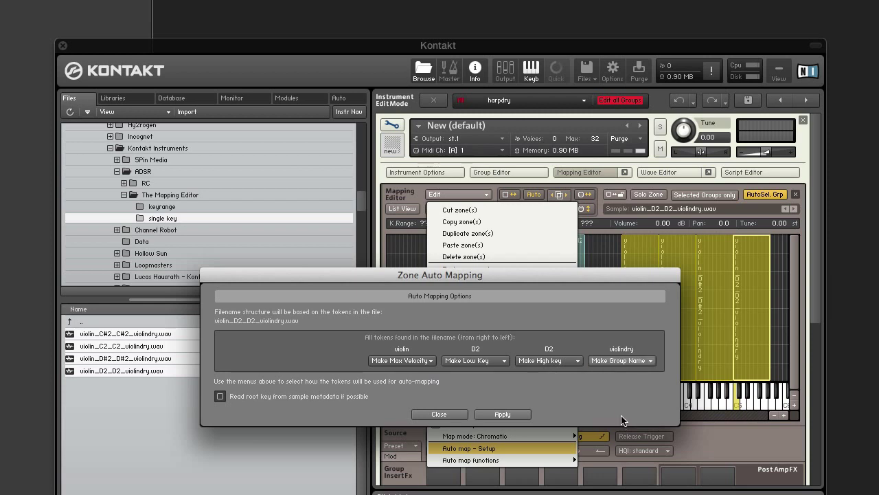
Set the second D2 token to single key and the first to root key, ignore the violin token, and apply the auto-mapping options
{"action": "left_click", "coordinate": [559, 362]}
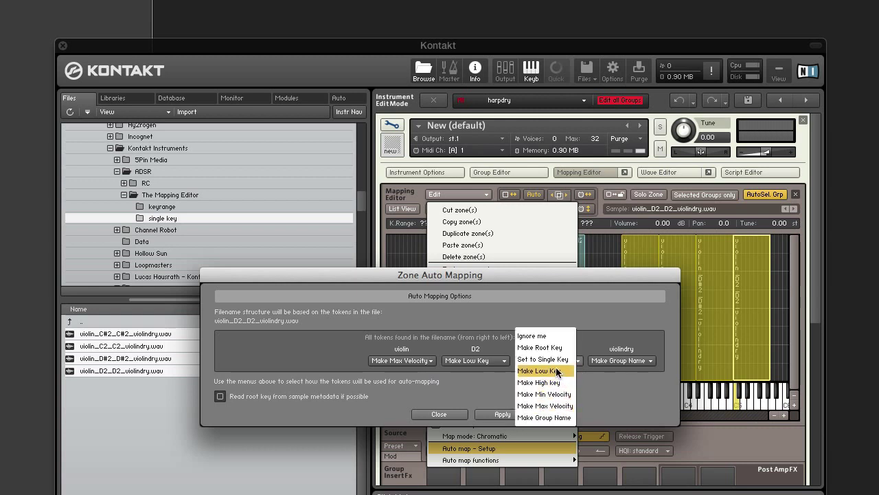
{"action": "left_click", "coordinate": [543, 359]}
{"action": "left_click", "coordinate": [503, 361]}
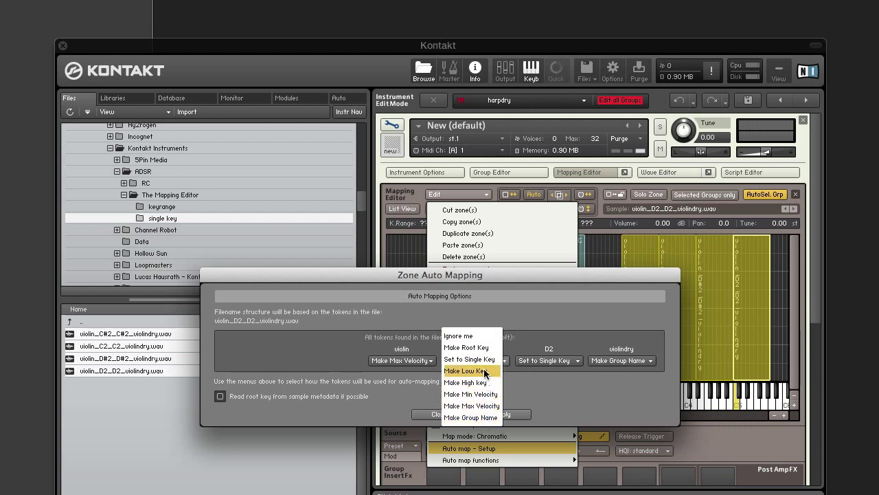
{"action": "left_click", "coordinate": [481, 348]}
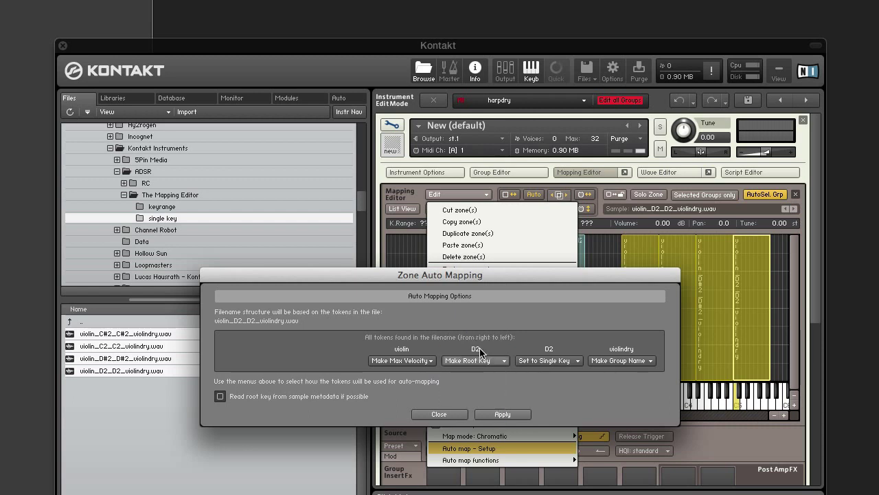
{"action": "left_click", "coordinate": [426, 361]}
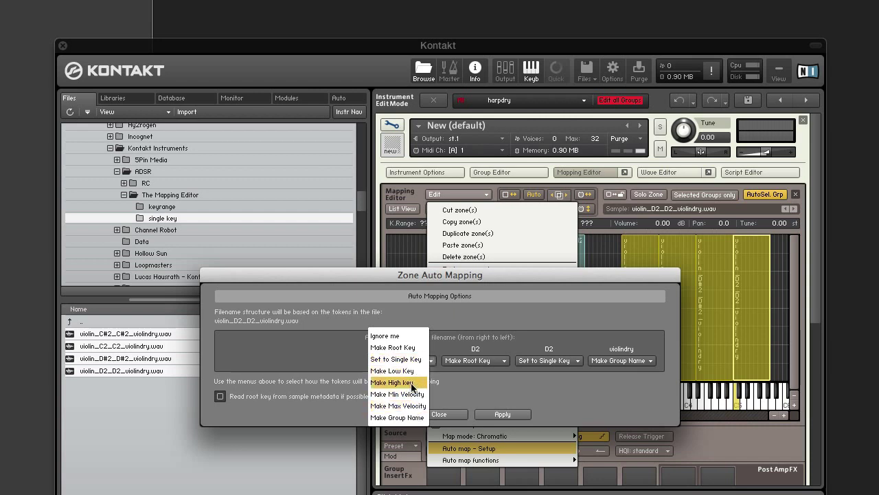
{"action": "left_click", "coordinate": [386, 336]}
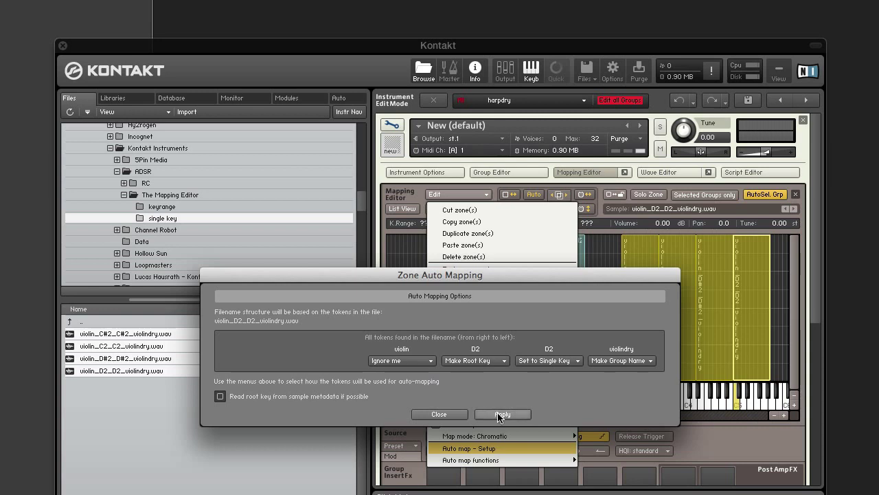
{"action": "left_click", "coordinate": [499, 414]}
{"action": "left_click", "coordinate": [443, 414]}
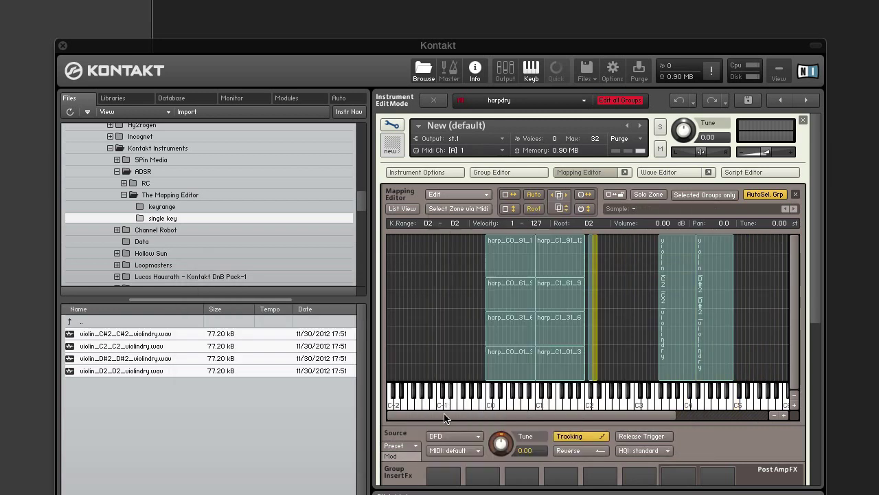
Reselect all four violin zones, auto-map them by their filename tokens, and open the Group Editor to check the groups
{"action": "left_click", "coordinate": [616, 326]}
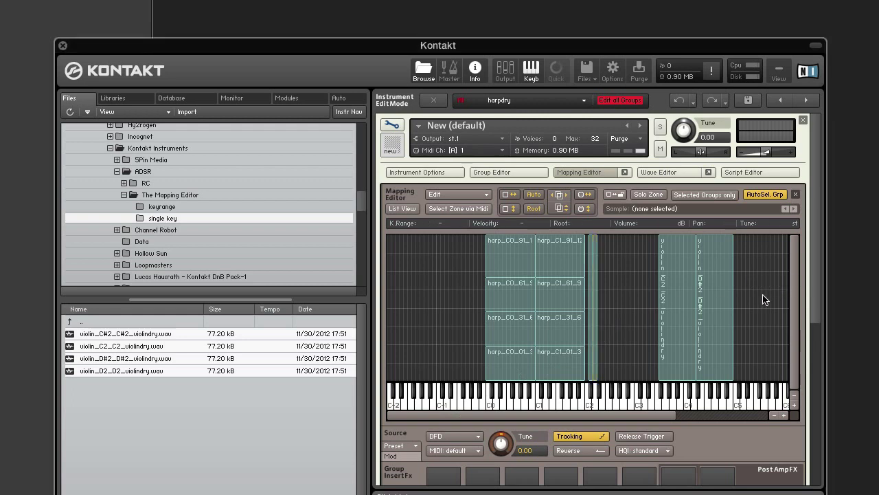
{"action": "left_click_drag", "start_coordinate": [764, 299], "coordinate": [594, 312]}
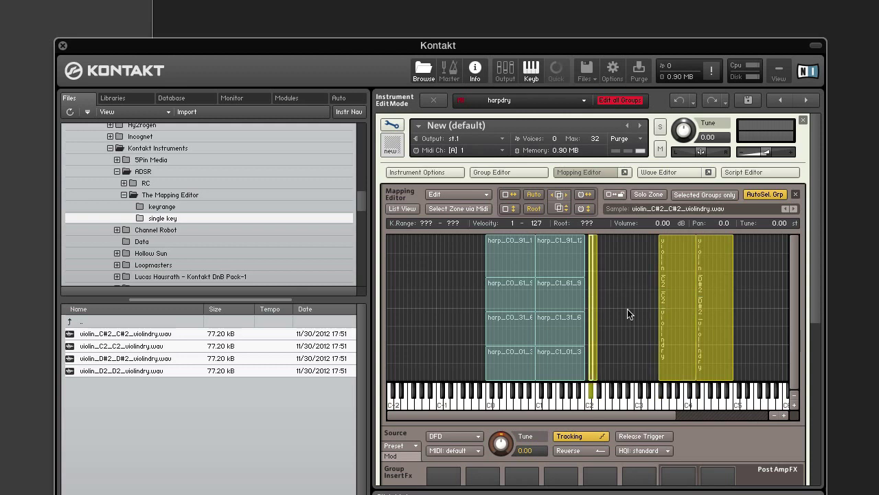
{"action": "key", "text": "ctrl+a"}
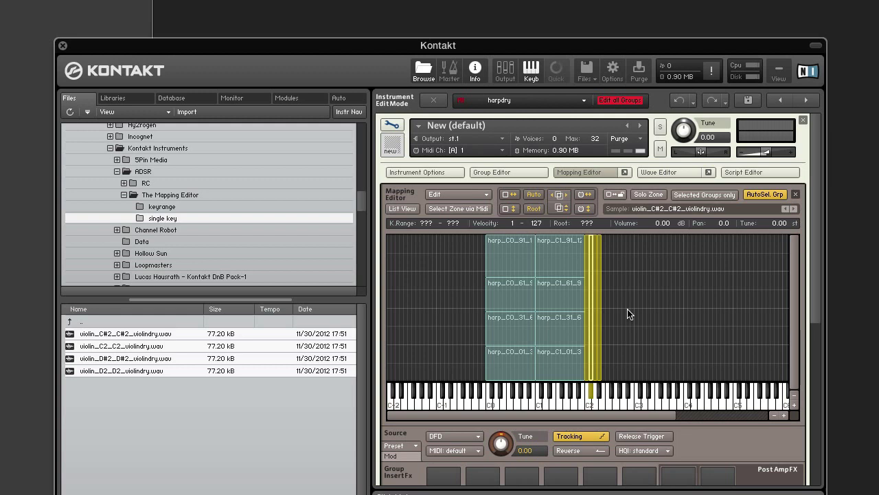
{"action": "key", "text": "ctrl+g"}
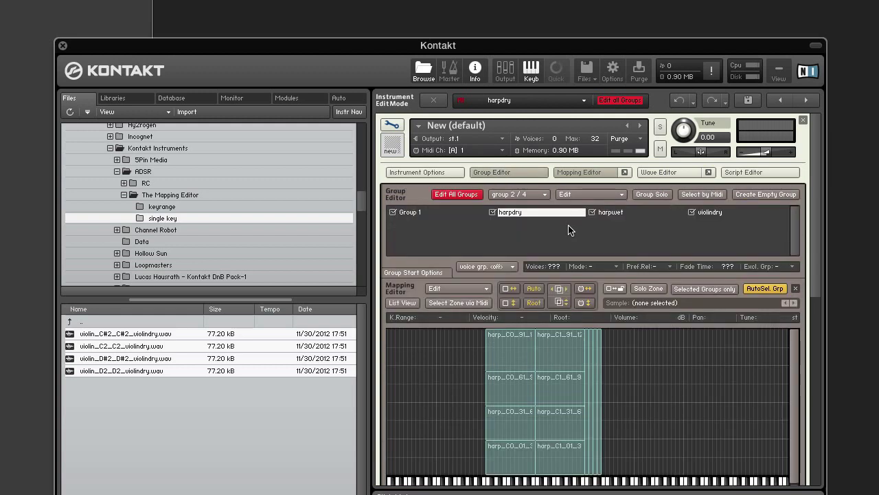